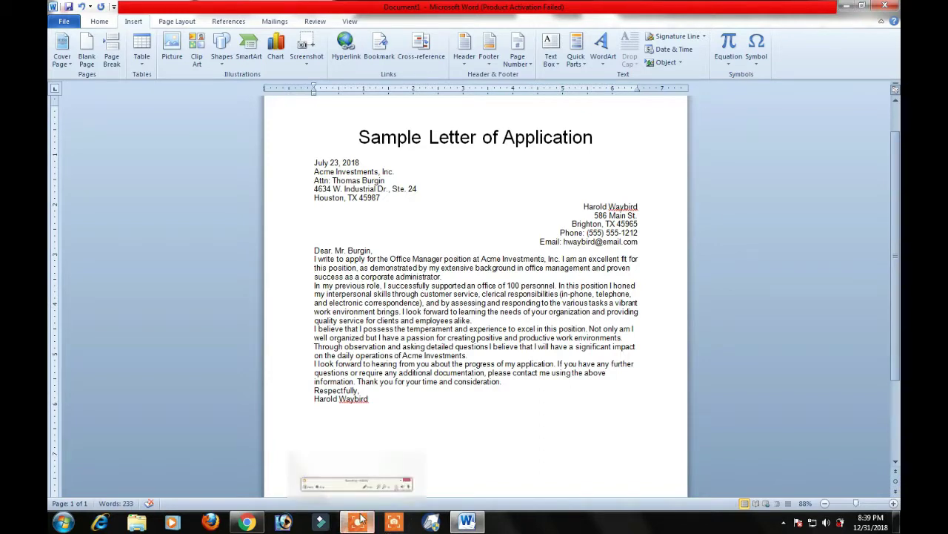
# - Look over the letter's closing and the Signature Line options on the Insert ribbon
pyautogui.click(361, 519)
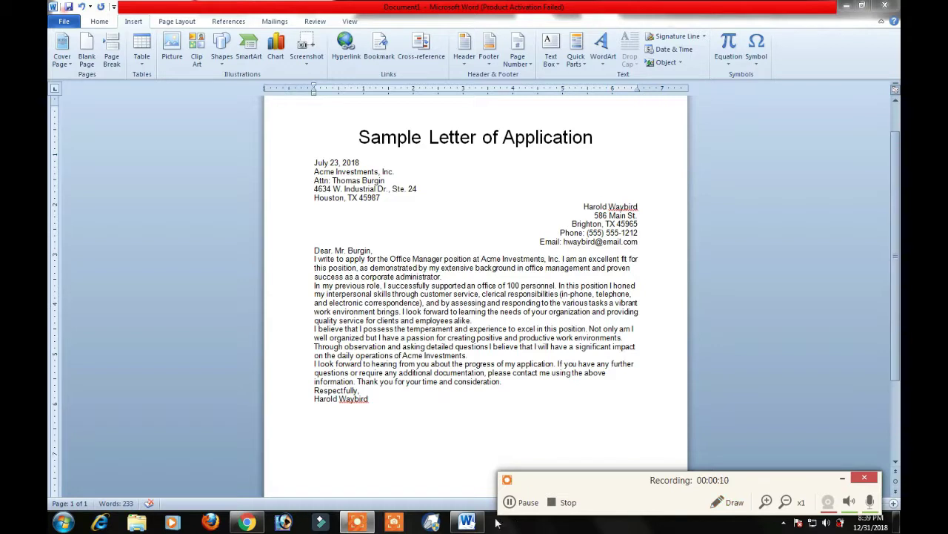
pyautogui.click(766, 501)
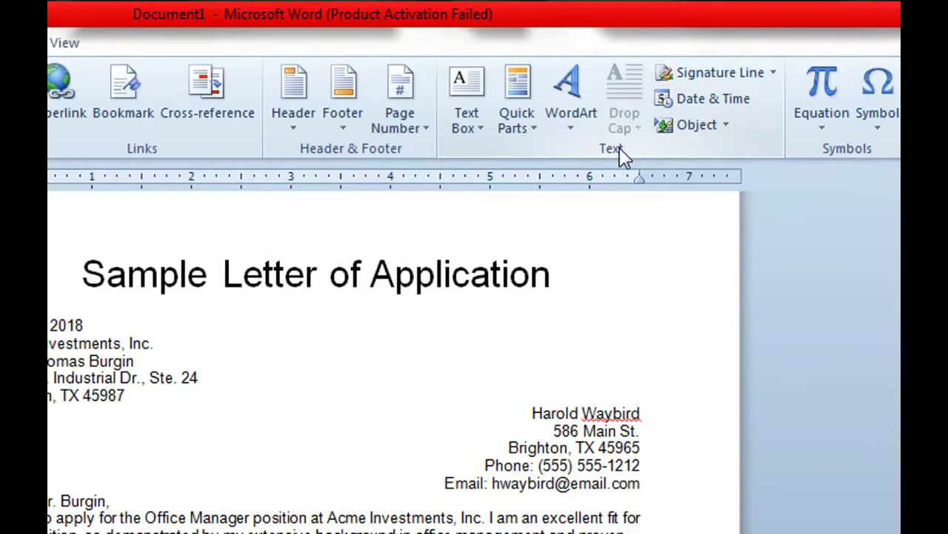
pyautogui.click(772, 74)
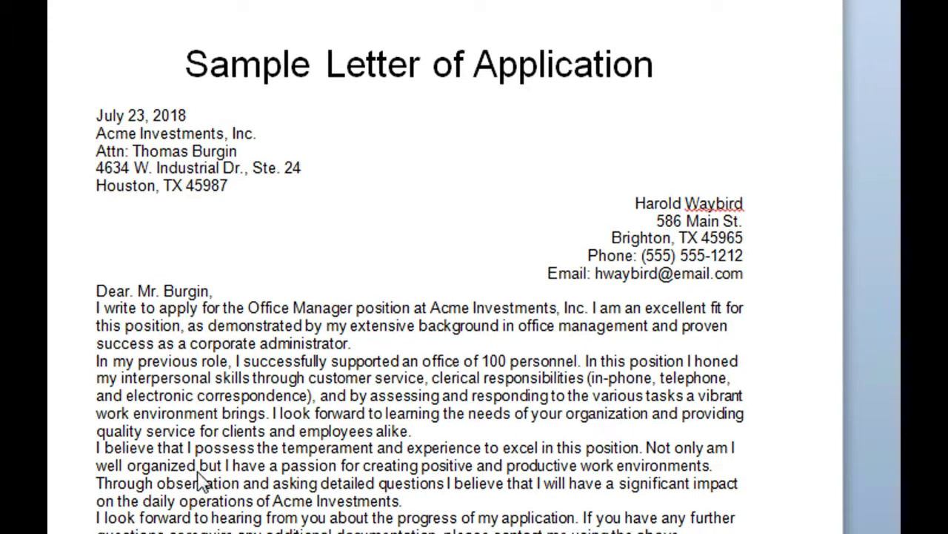
pyautogui.scroll(-1, 200, 459)
pyautogui.scroll(-2, 206, 439)
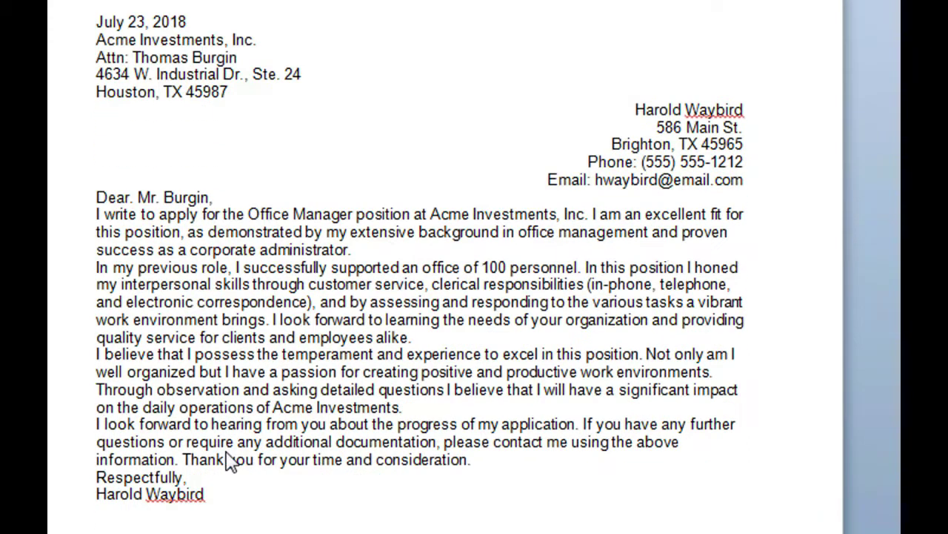
pyautogui.scroll(-1, 222, 482)
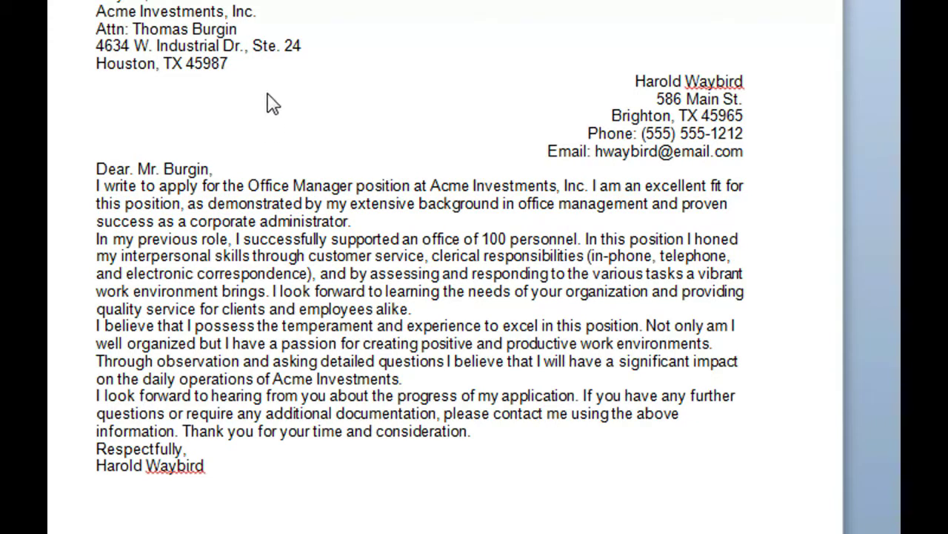
pyautogui.scroll(3, 268, 100)
pyautogui.scroll(-2, 489, 437)
pyautogui.scroll(-1, 497, 433)
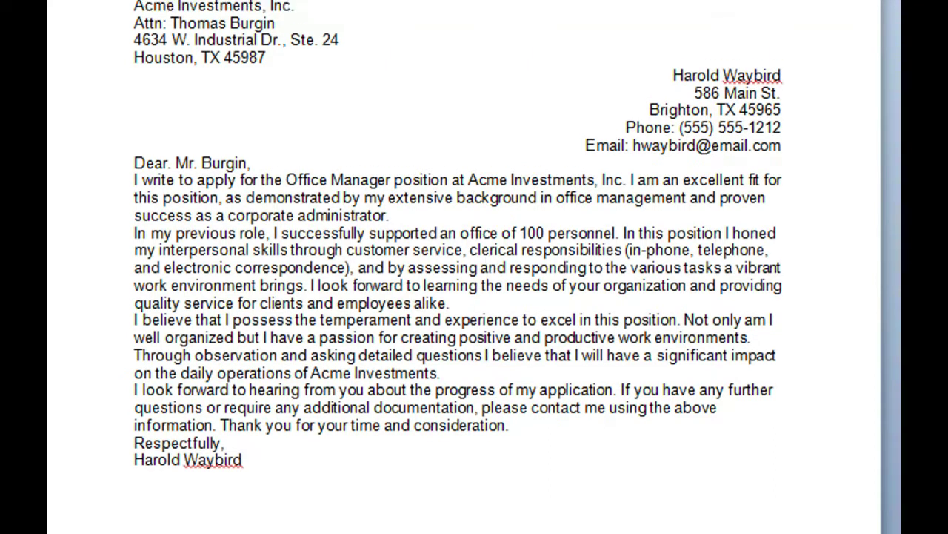
pyautogui.scroll(3, 477, 222)
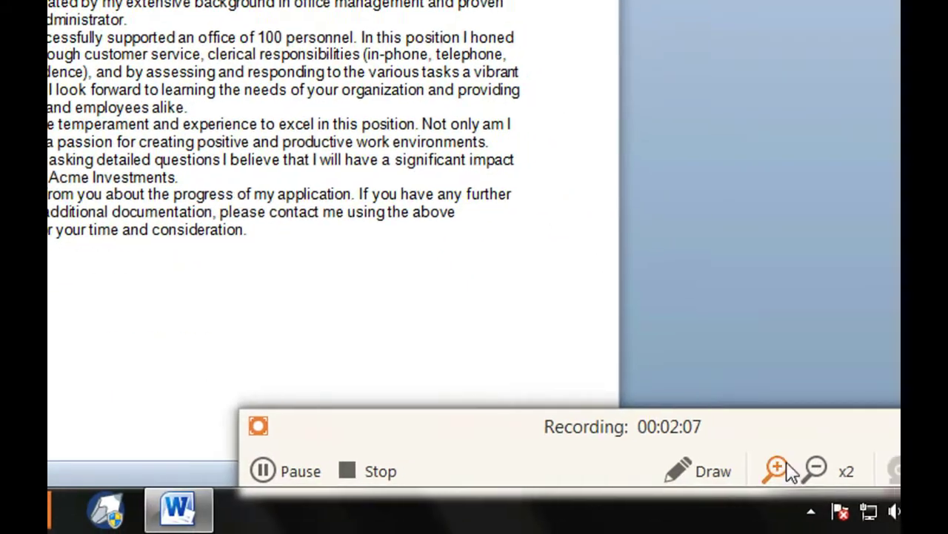
# - Put the cursor on the blank line below the name after 'Respectfully,'
pyautogui.click(815, 468)
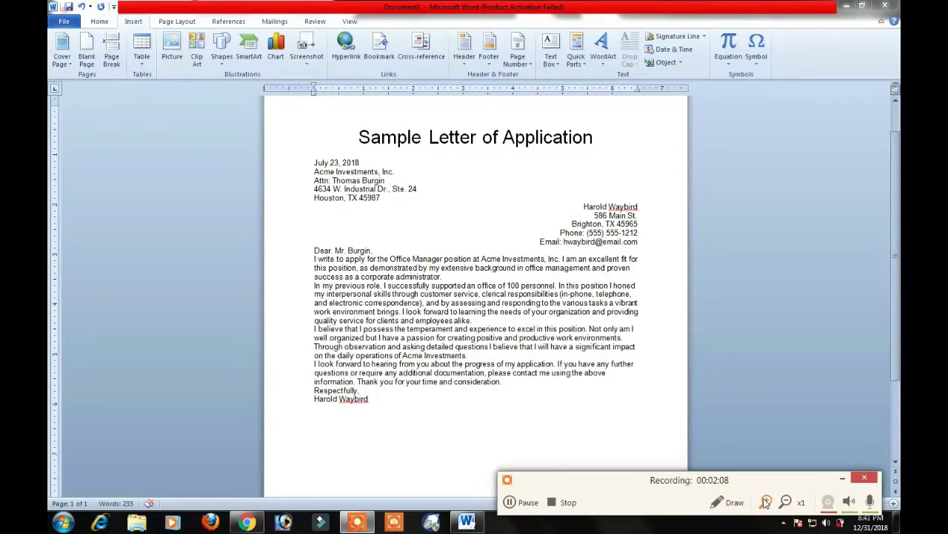
pyautogui.click(766, 503)
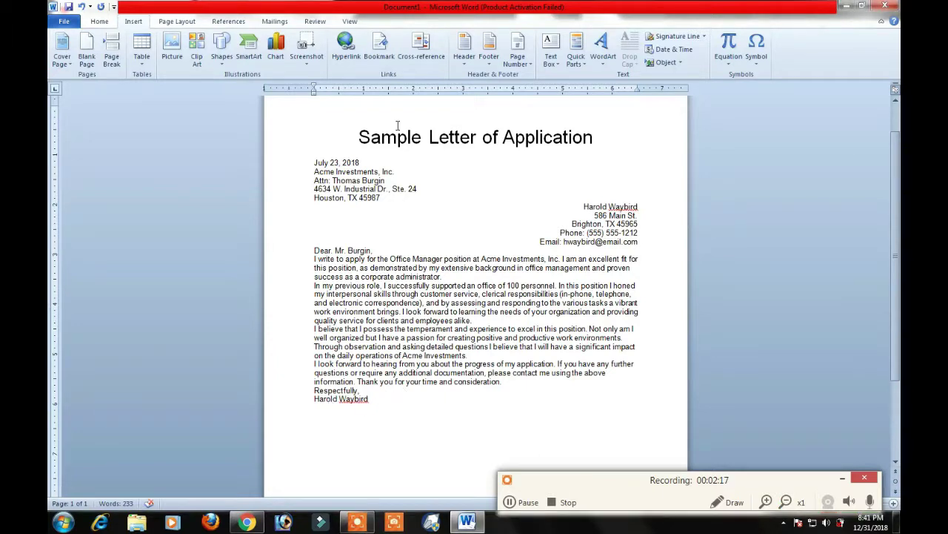
pyautogui.scroll(-1, 428, 368)
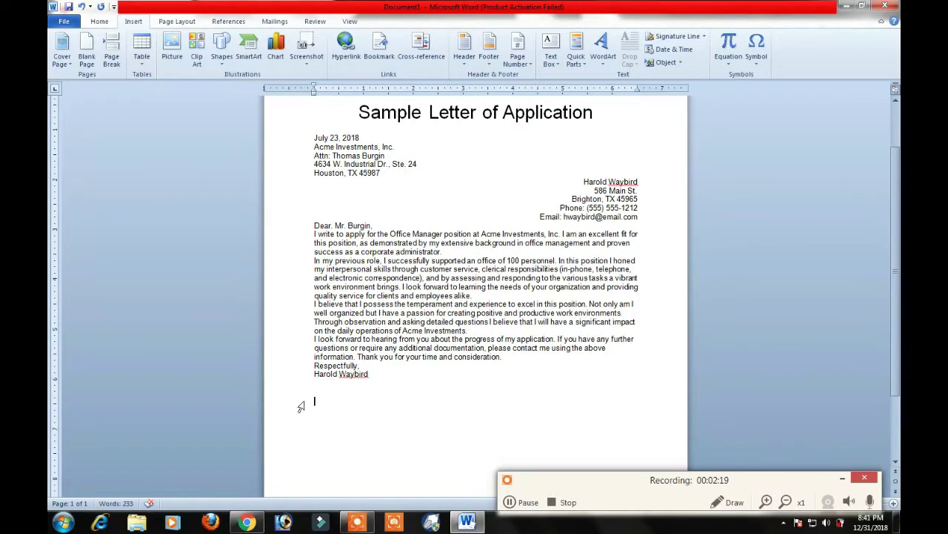
pyautogui.click(766, 502)
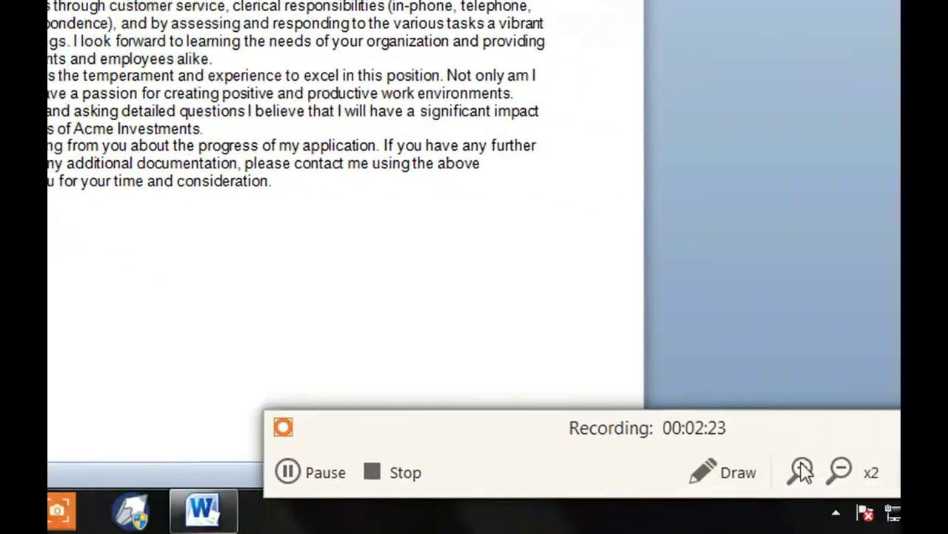
pyautogui.click(841, 471)
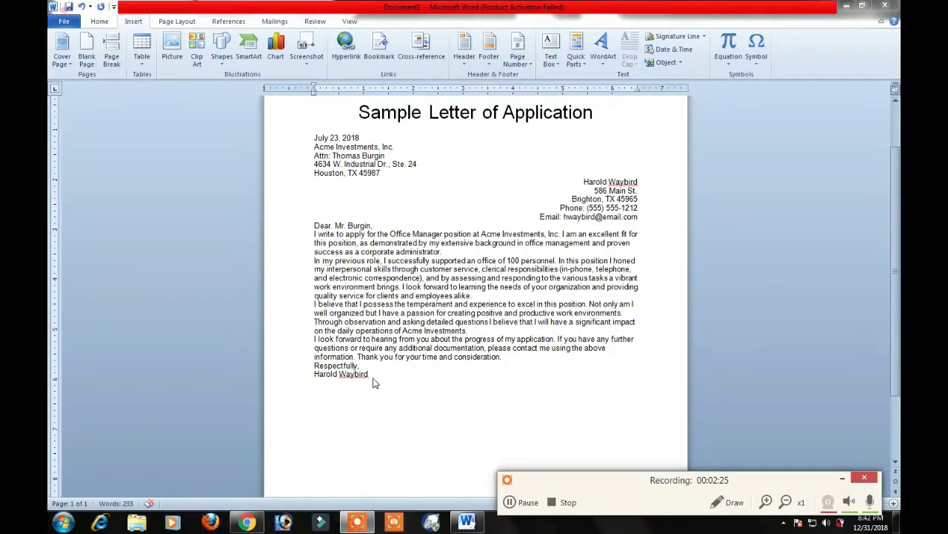
pyautogui.click(766, 503)
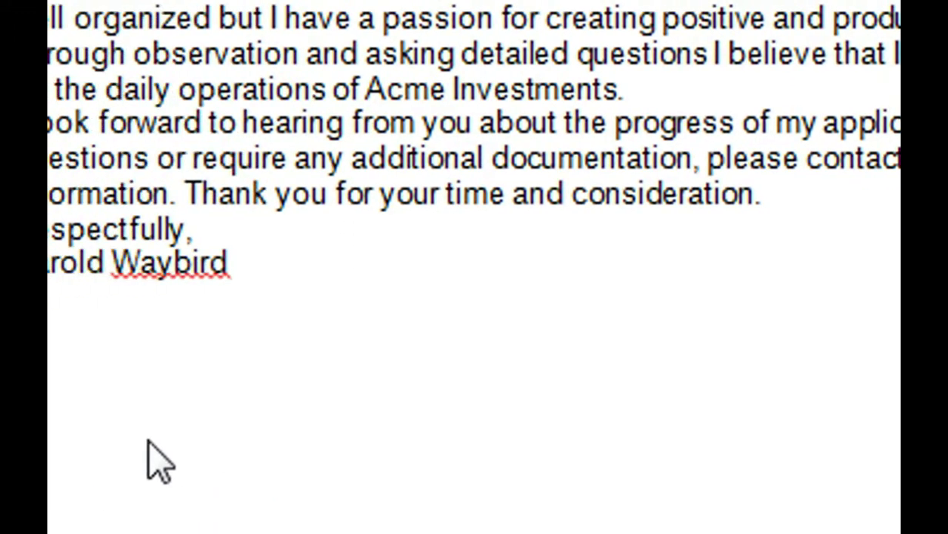
pyautogui.click(316, 400)
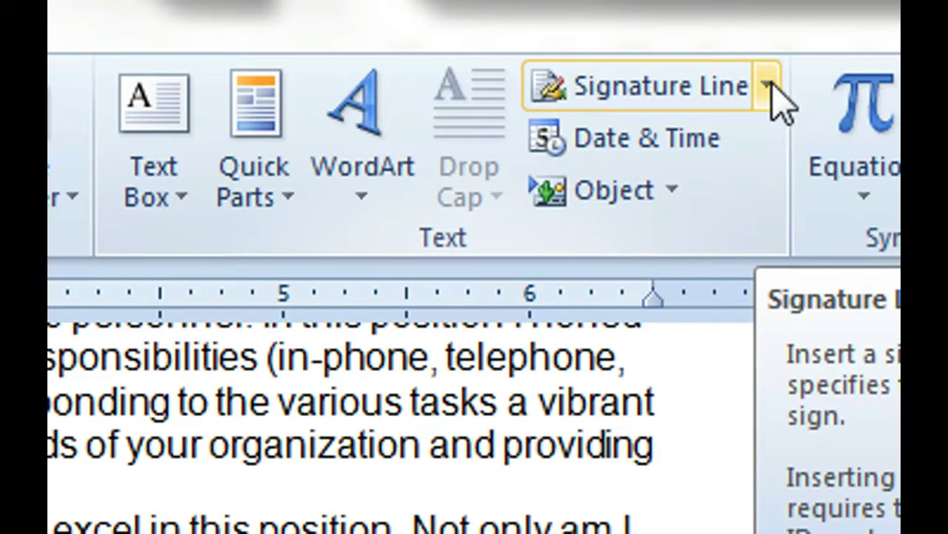
# - Choose Microsoft Office Signature Line from the Signature Line dropdown to start the signature line
pyautogui.click(768, 86)
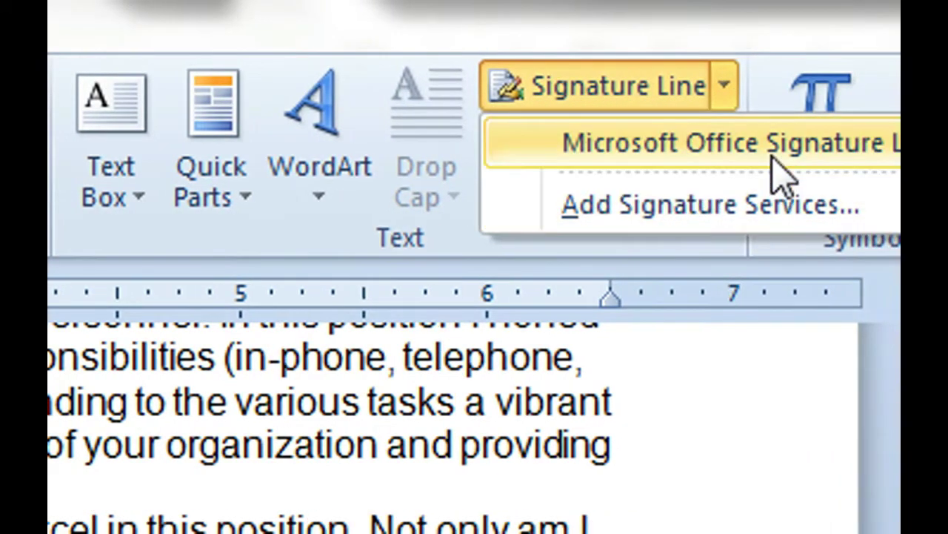
pyautogui.click(778, 172)
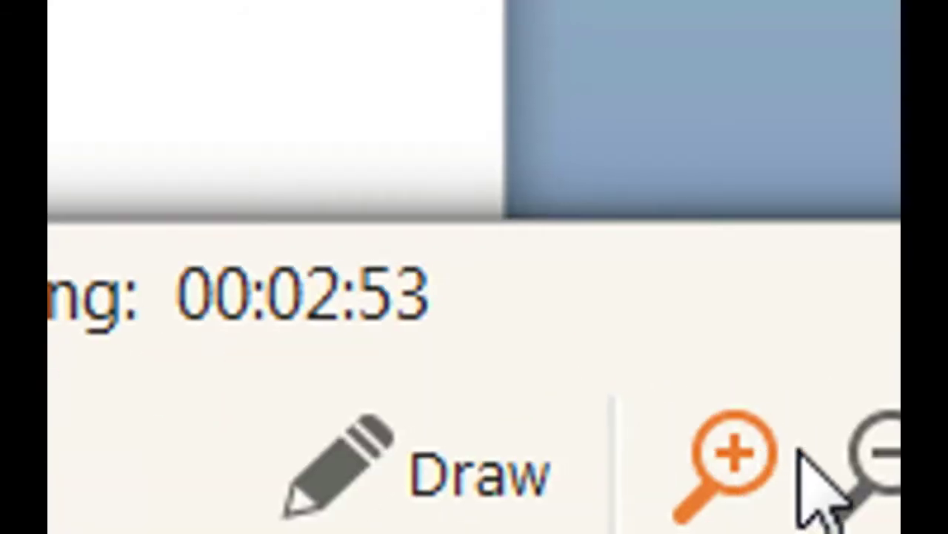
pyautogui.click(708, 408)
pyautogui.click(672, 470)
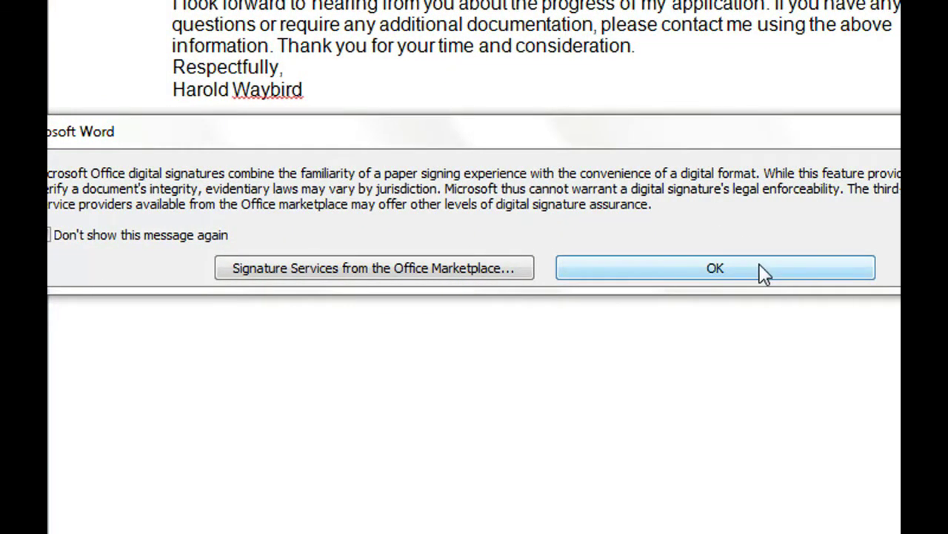
# - Acknowledge the digital signatures notice with OK and move the Signature Setup dialog aside
pyautogui.click(762, 268)
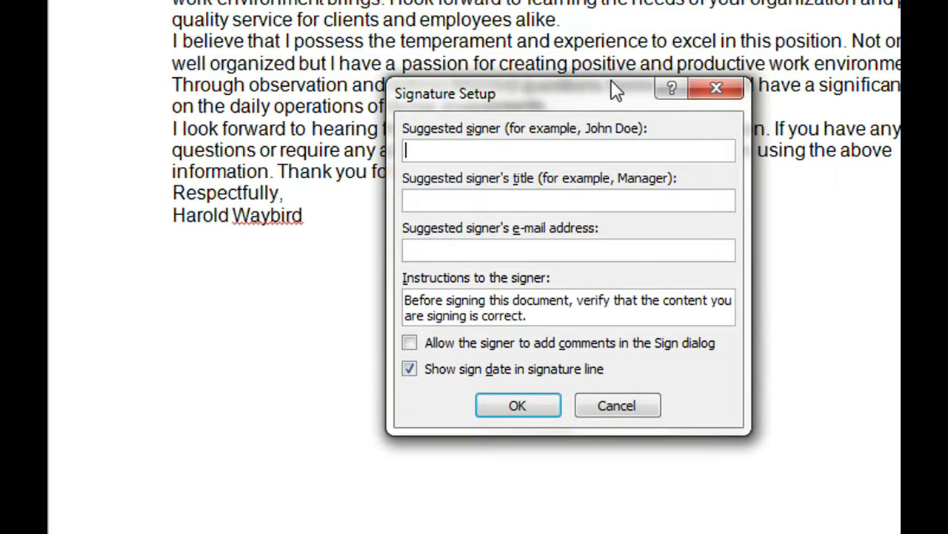
pyautogui.moveTo(615, 89)
pyautogui.mouseDown()
pyautogui.moveTo(474, 95)
pyautogui.moveTo(470, 118)
pyautogui.moveTo(630, 172)
pyautogui.mouseUp()
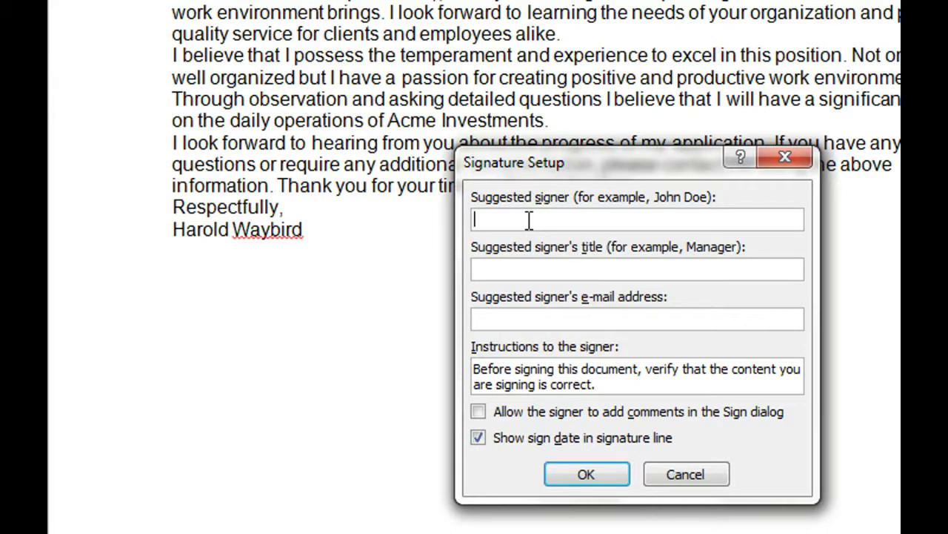
# - Enter the signer's full name in the Signature Setup suggested signer field
pyautogui.click(522, 268)
pyautogui.click(554, 315)
pyautogui.moveTo(610, 160); pyautogui.dragTo(604, 163)
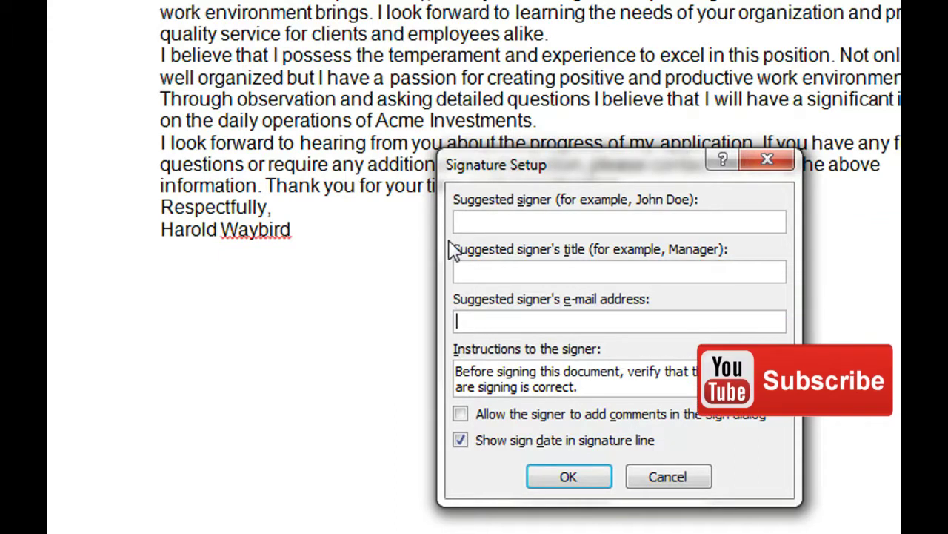
pyautogui.click(493, 218)
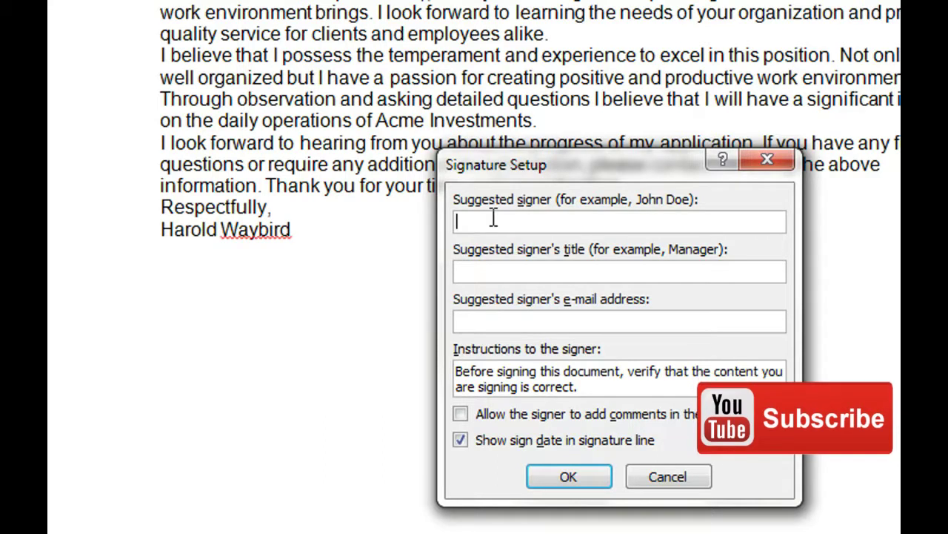
pyautogui.write('s')
pyautogui.press('BackSpace')
pyautogui.write('SOU')
pyautogui.press('BackSpace')
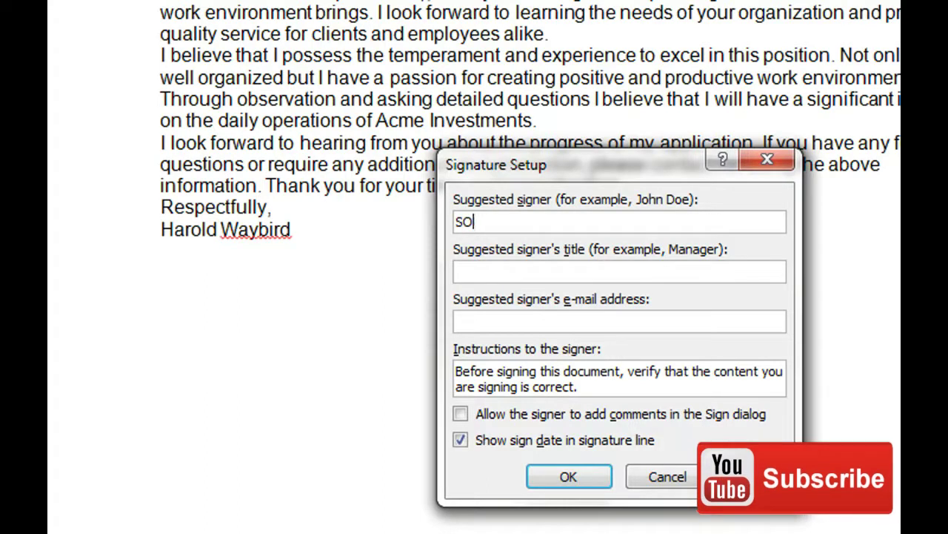
pyautogui.write('NU KUMAR')
# - Set the suggested signer's title to MANAGER and insert the signature line
pyautogui.click(456, 271)
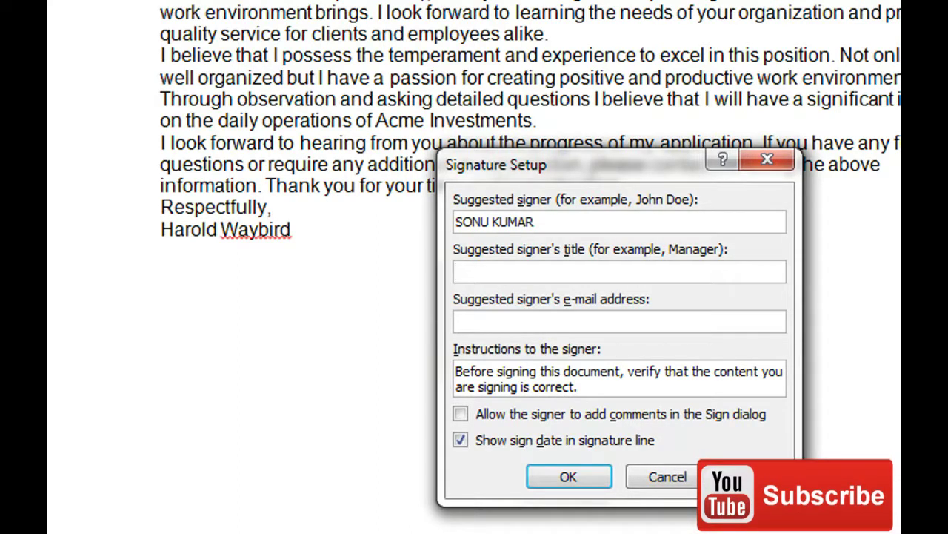
pyautogui.write('MANAGER')
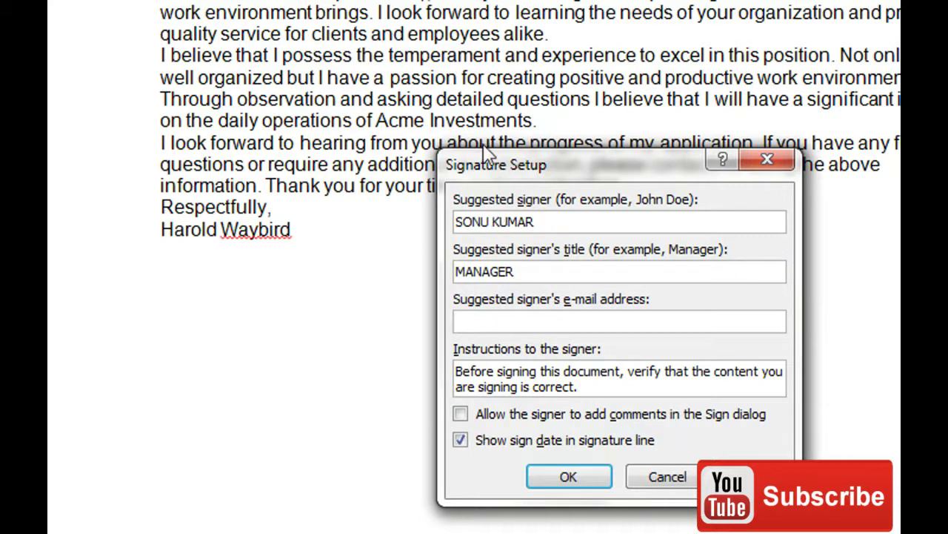
pyautogui.moveTo(557, 160); pyautogui.dragTo(556, 147)
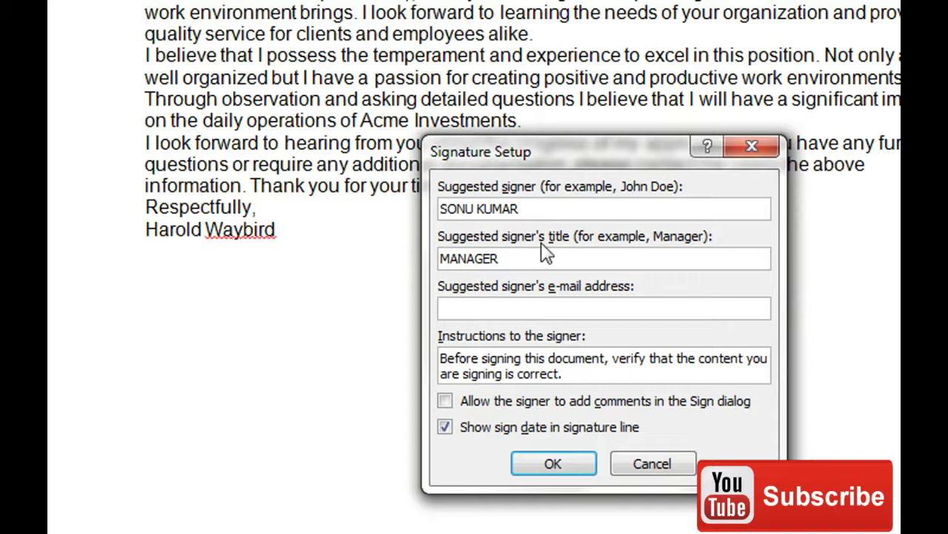
pyautogui.click(544, 208)
pyautogui.click(519, 305)
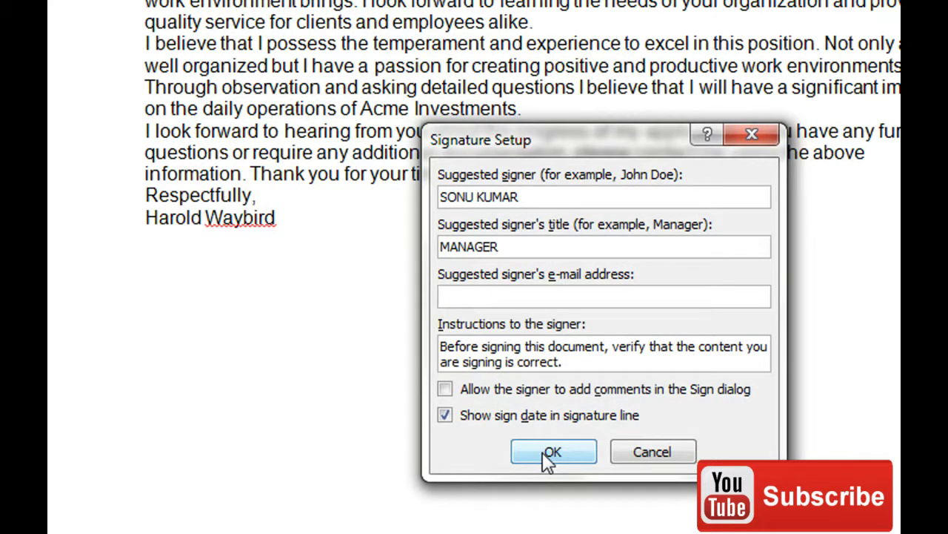
pyautogui.click(548, 455)
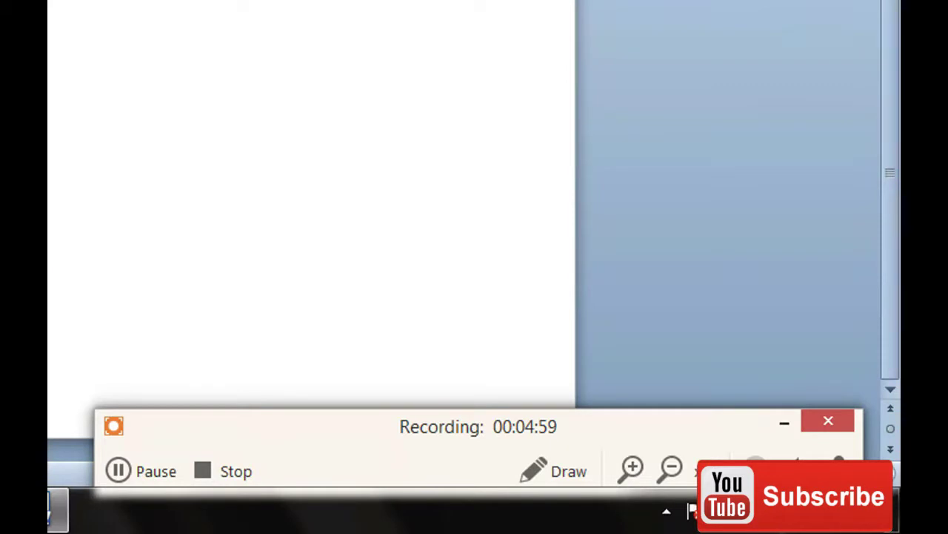
pyautogui.click(786, 502)
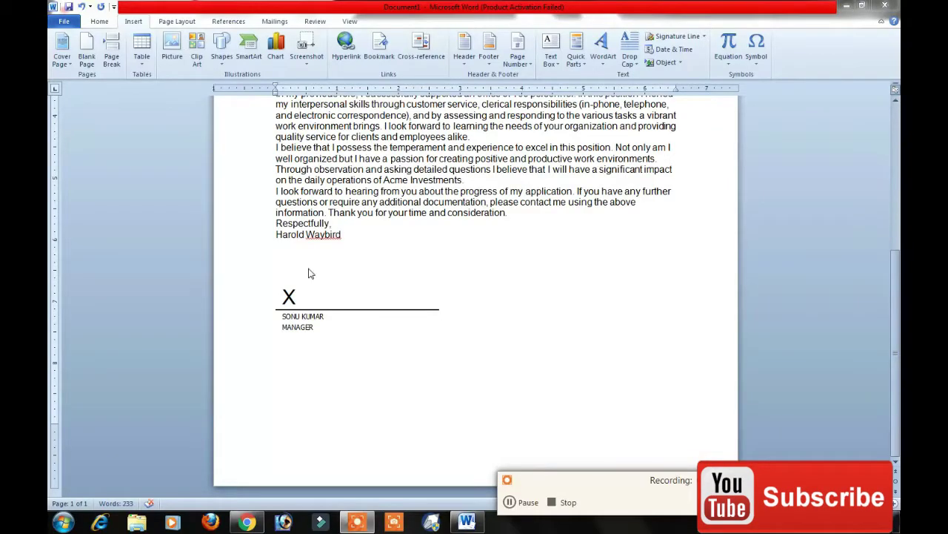
pyautogui.scroll(2, 439, 200)
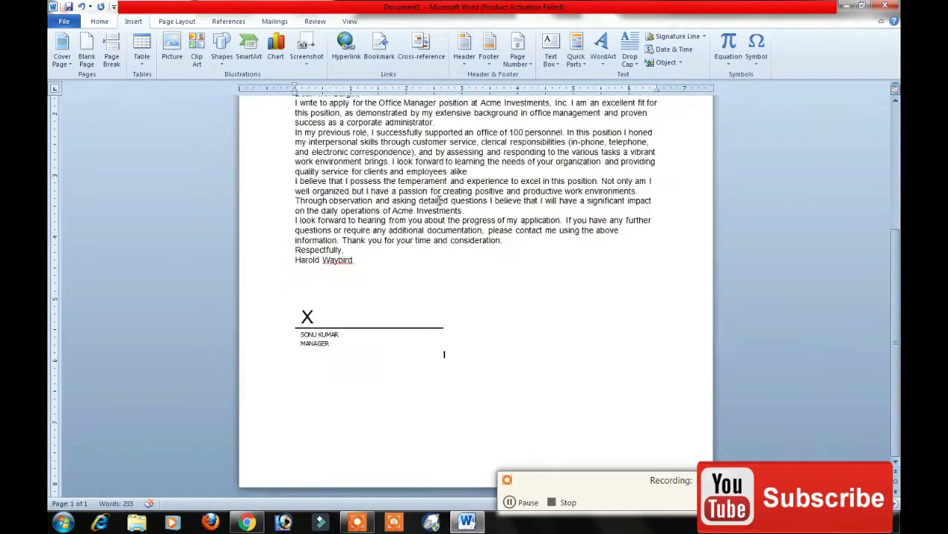
pyautogui.keyDown('ctrl'); pyautogui.scroll(-2, 439, 200); pyautogui.keyUp('ctrl')
pyautogui.scroll(2, 440, 196)
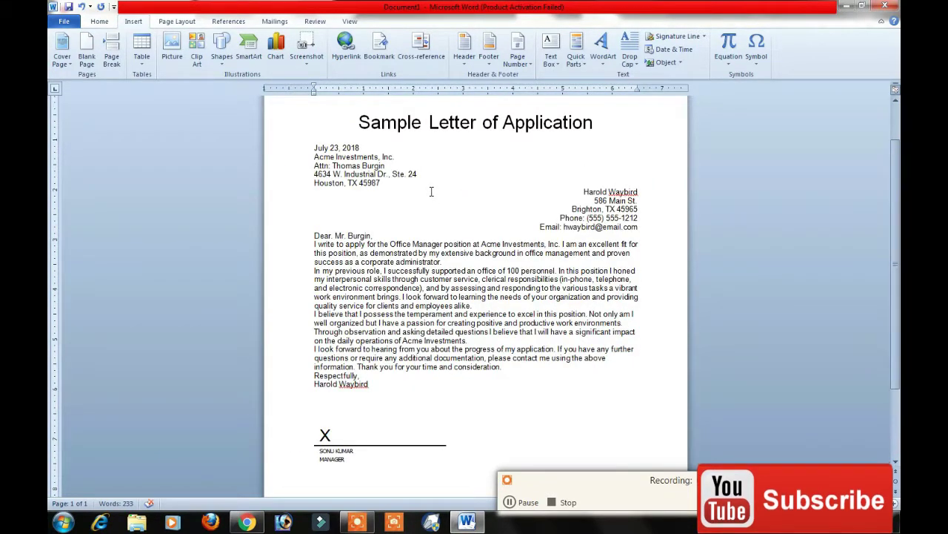
pyautogui.scroll(2, 431, 193)
pyautogui.click(350, 172)
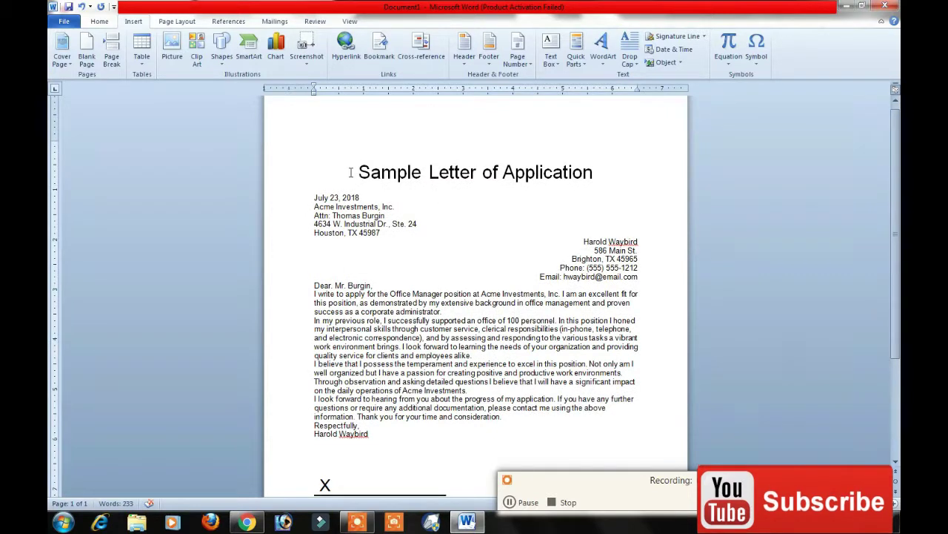
pyautogui.scroll(-1, 350, 172)
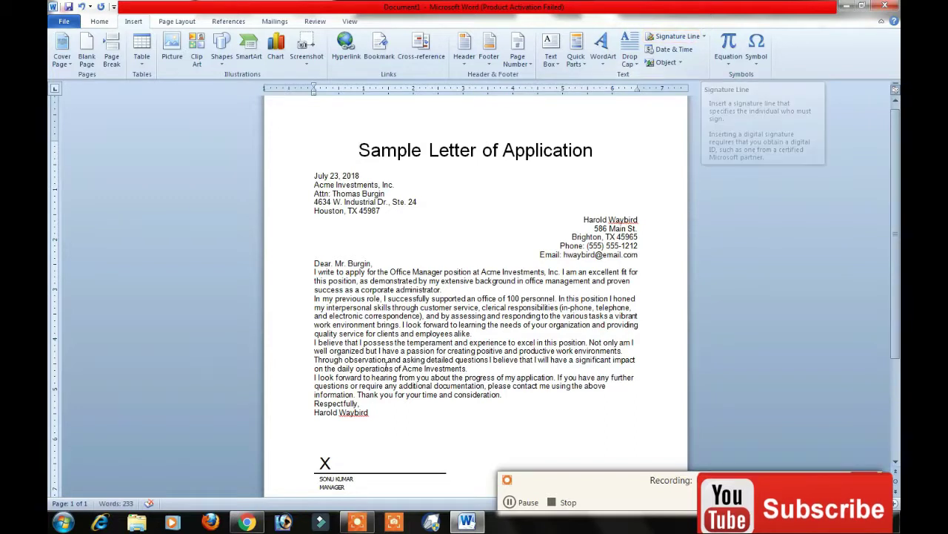
pyautogui.scroll(-2, 385, 369)
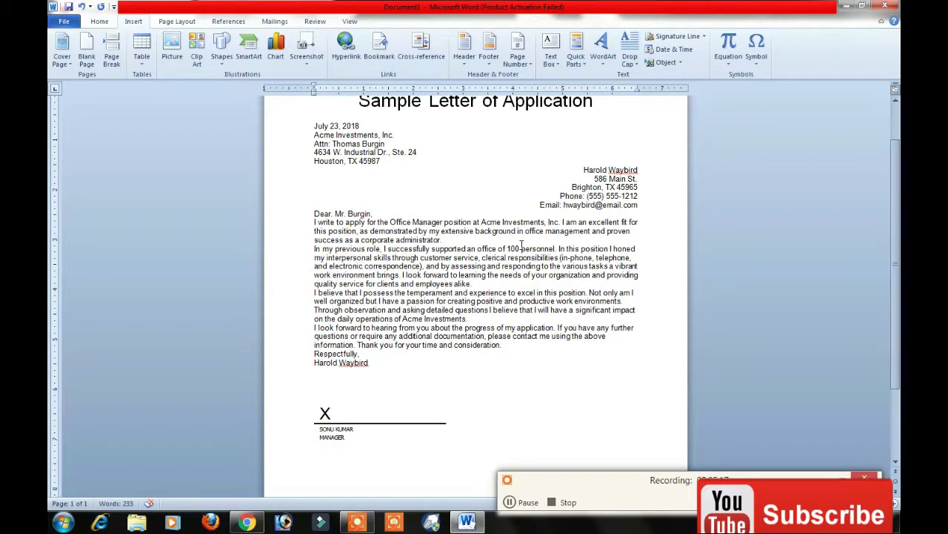
pyautogui.click(356, 393)
pyautogui.click(377, 366)
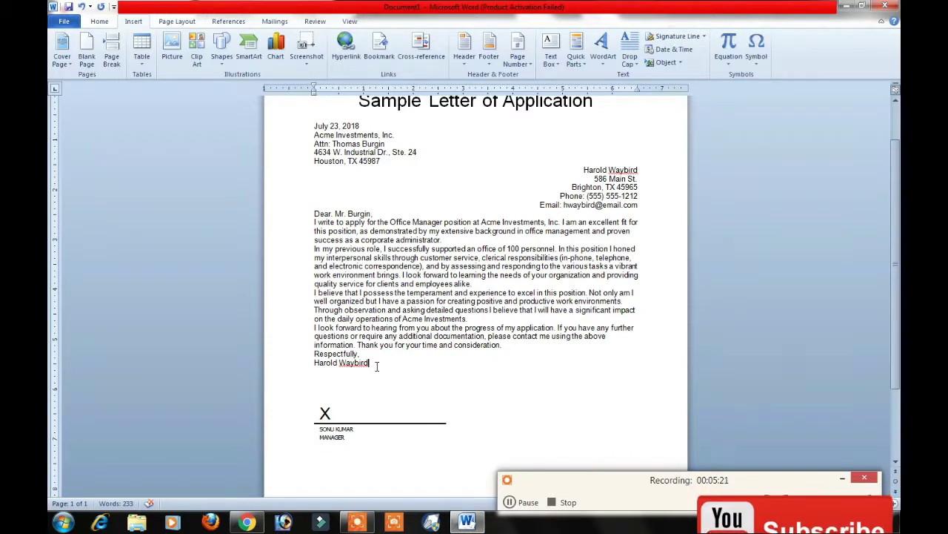